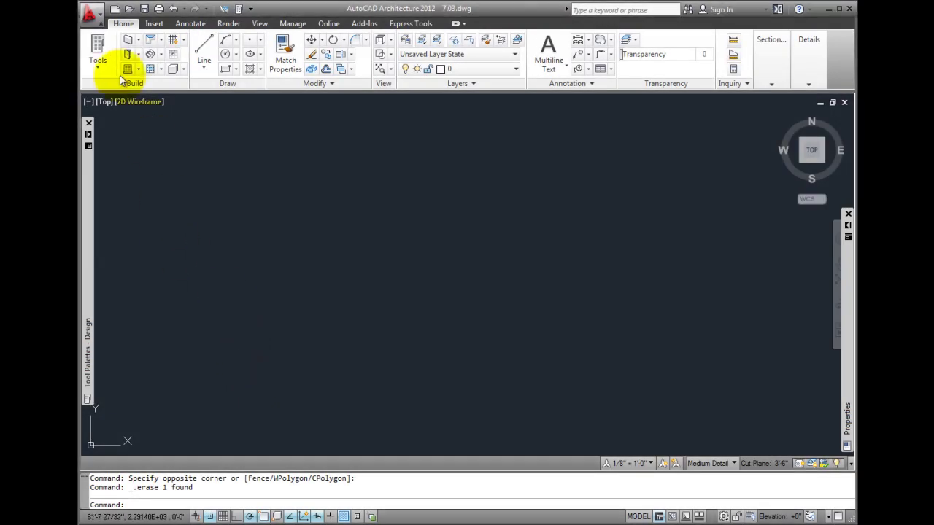
- Draw a 20-foot Curtain Wall from a left start point horizontally across the plan
click(138, 44)
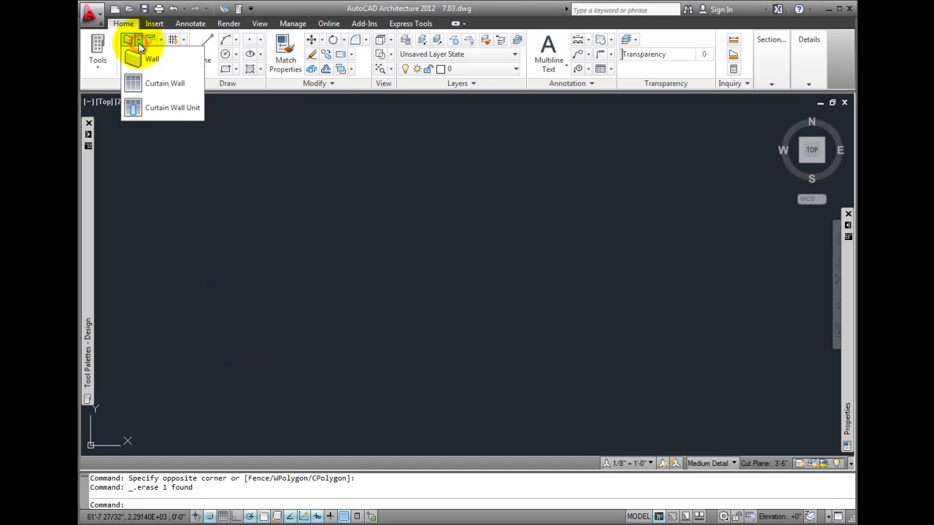
click(134, 86)
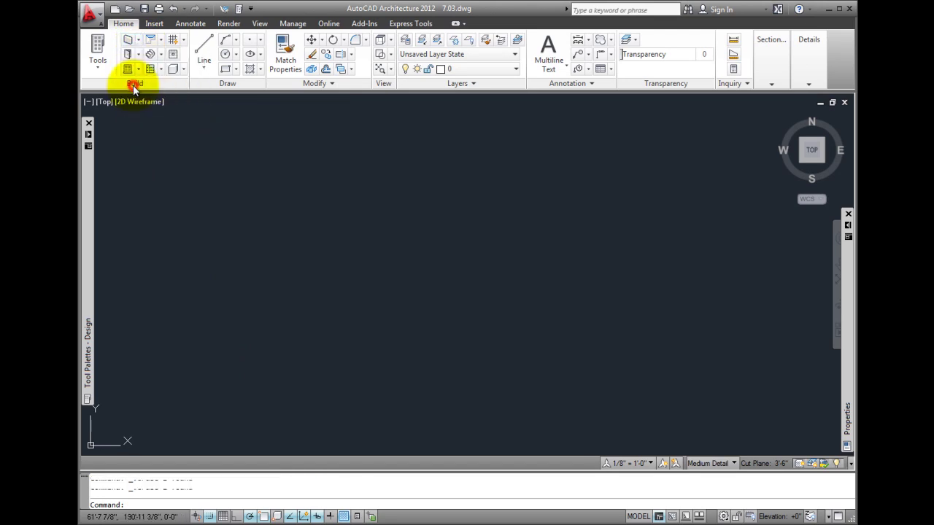
click(189, 266)
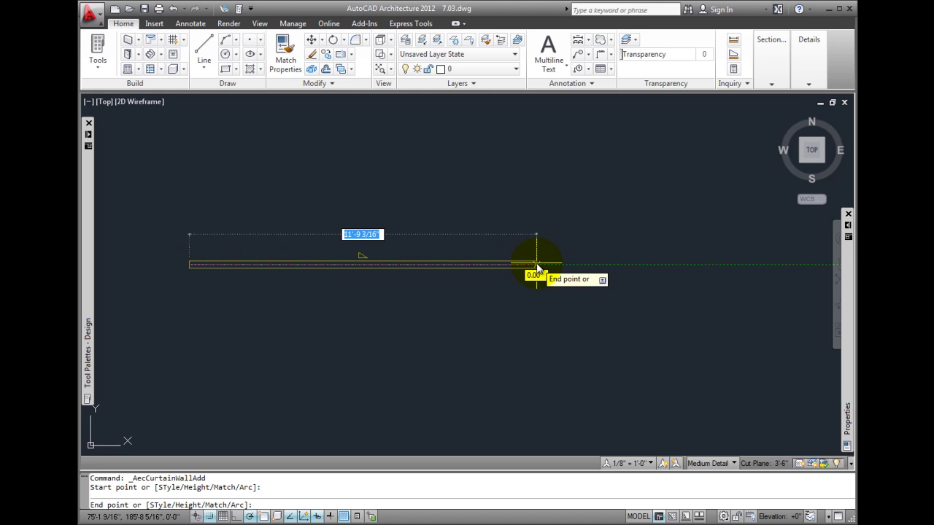
text(20)
key(Return)
right_click(538, 264)
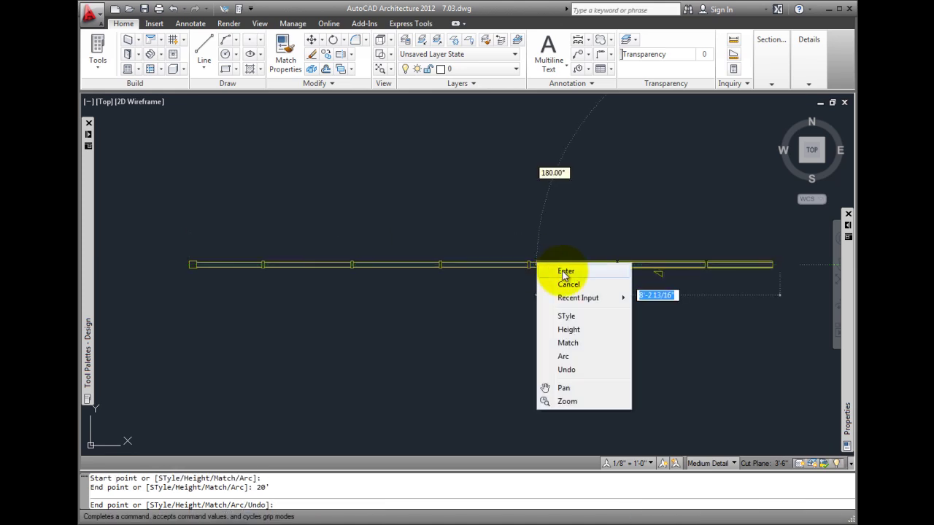
click(562, 272)
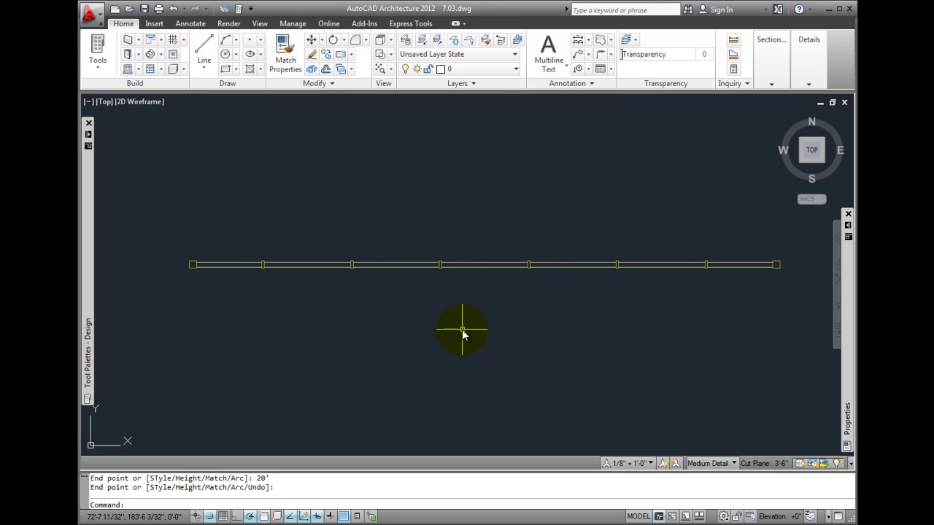
- Open the wall's Standard style properties, then view and cancel its Property Sets unchanged
click(475, 266)
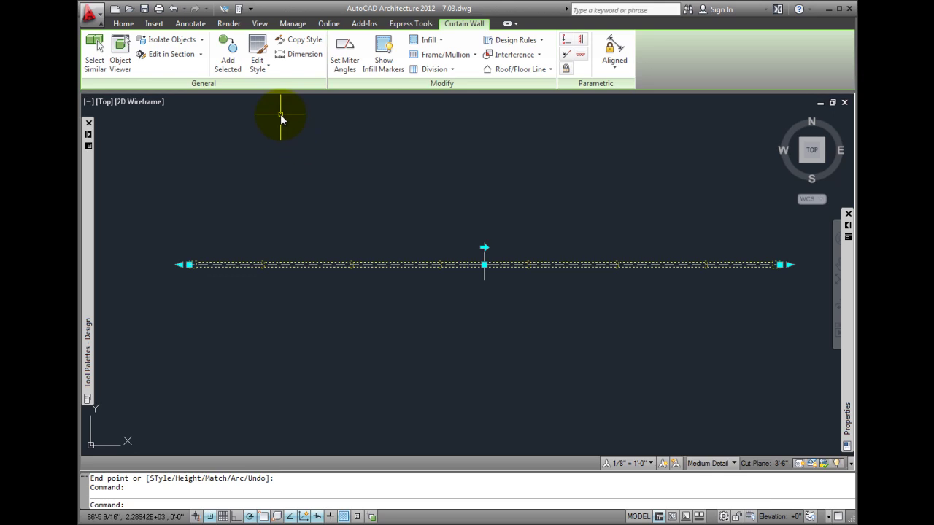
click(257, 49)
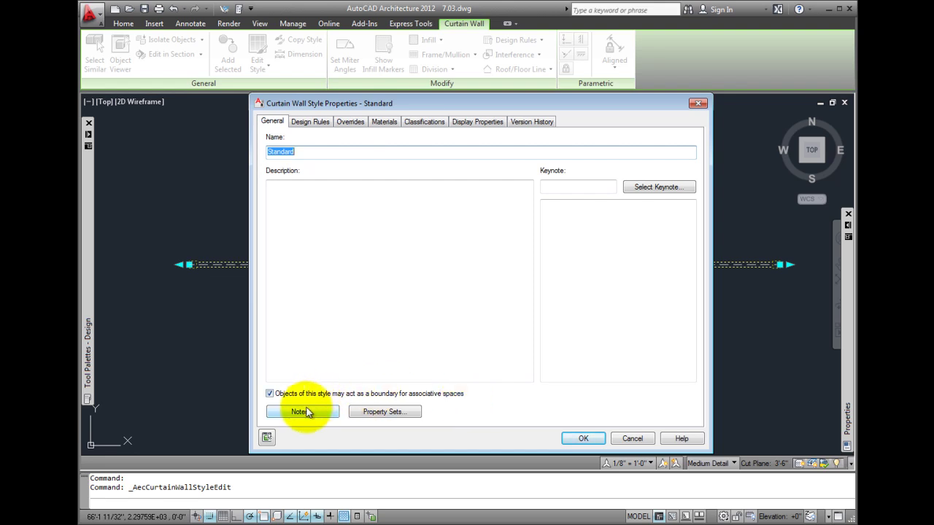
click(371, 414)
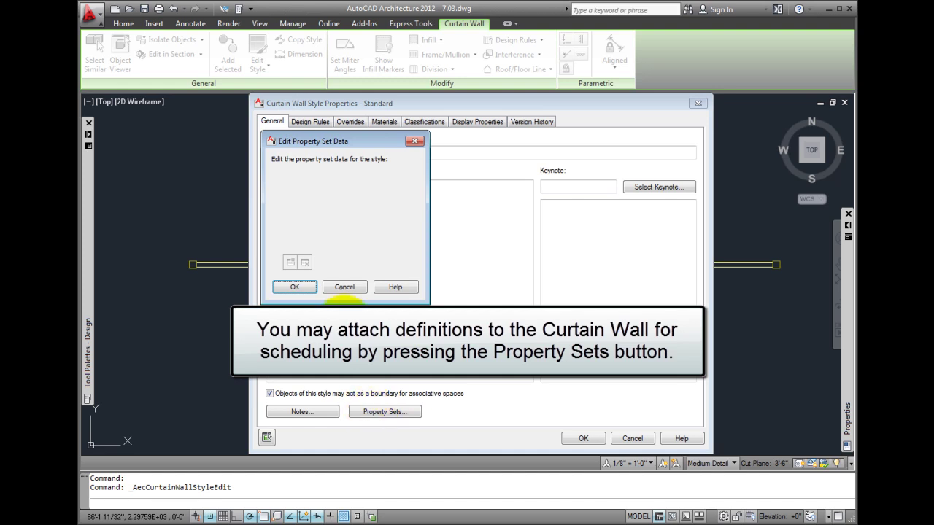
click(343, 287)
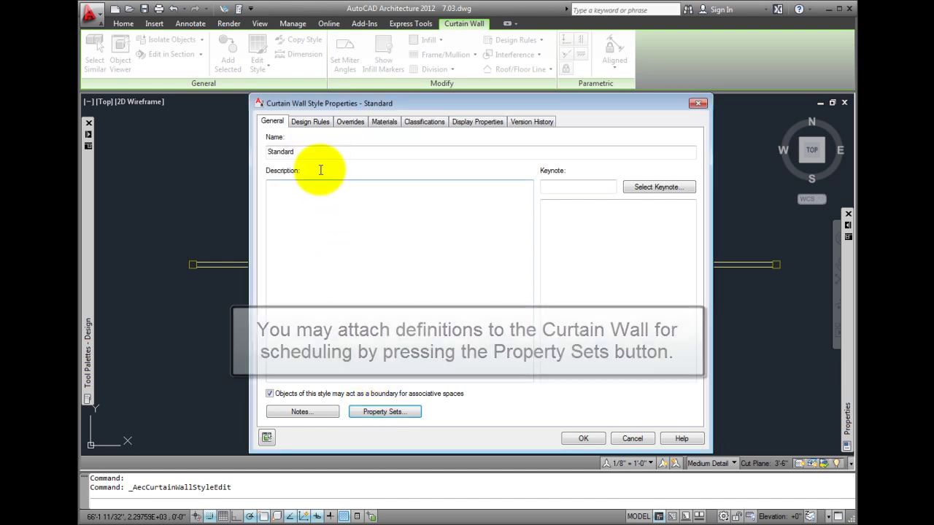
- On Design Rules, compare the 3-foot Secondary Grid division with the 13-foot Primary Grid
click(305, 122)
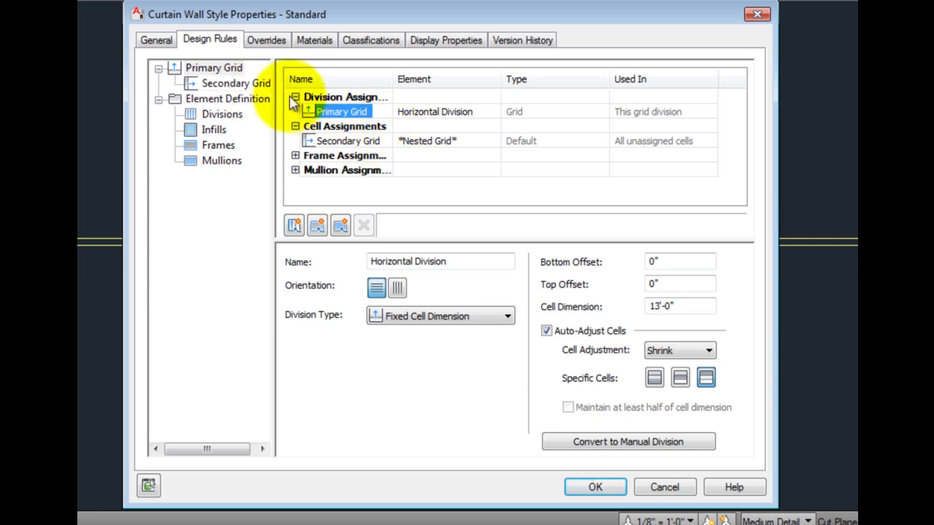
click(259, 83)
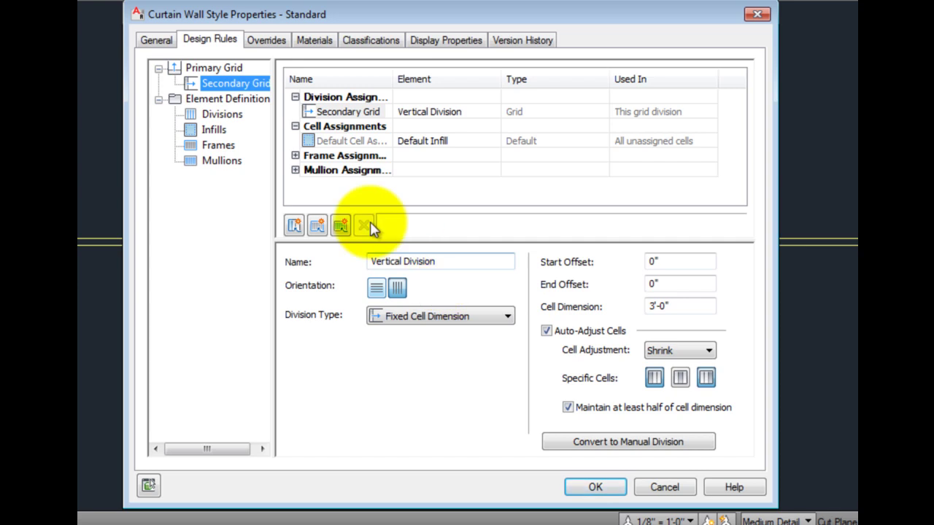
click(201, 68)
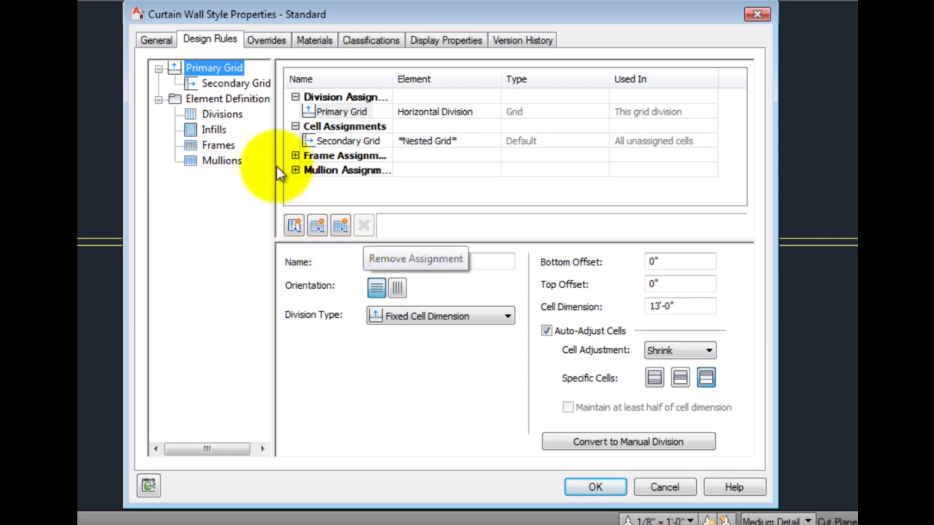
- Step through Divisions, Default Frame, 1x3-inch Default Mullion and the 2-inch Default Infill
click(228, 115)
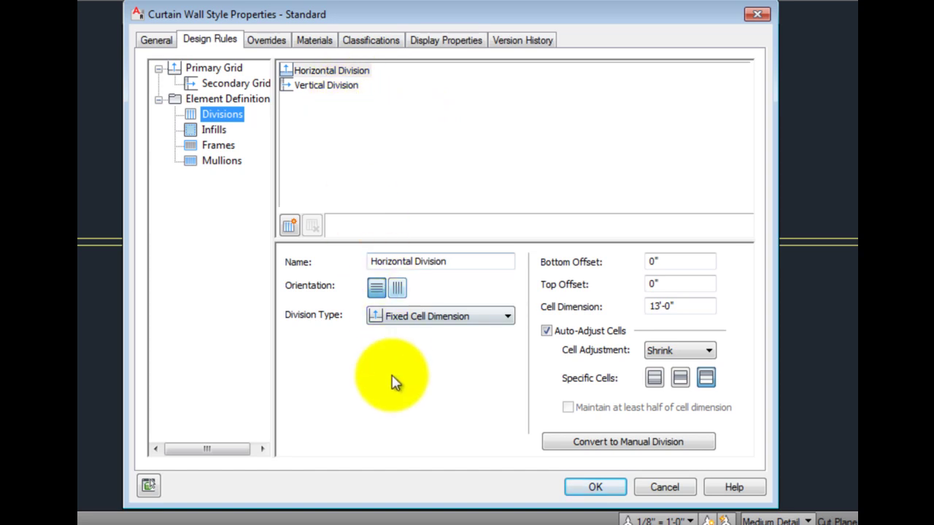
click(219, 145)
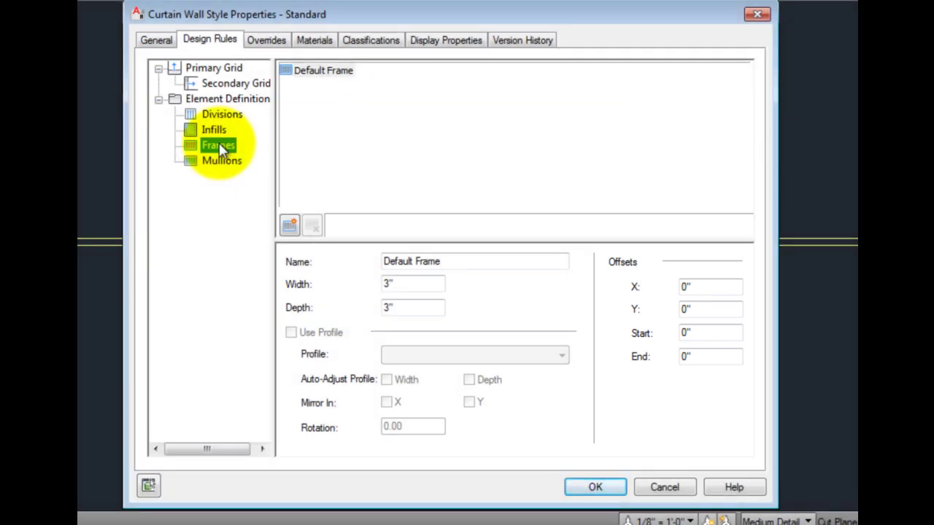
click(208, 167)
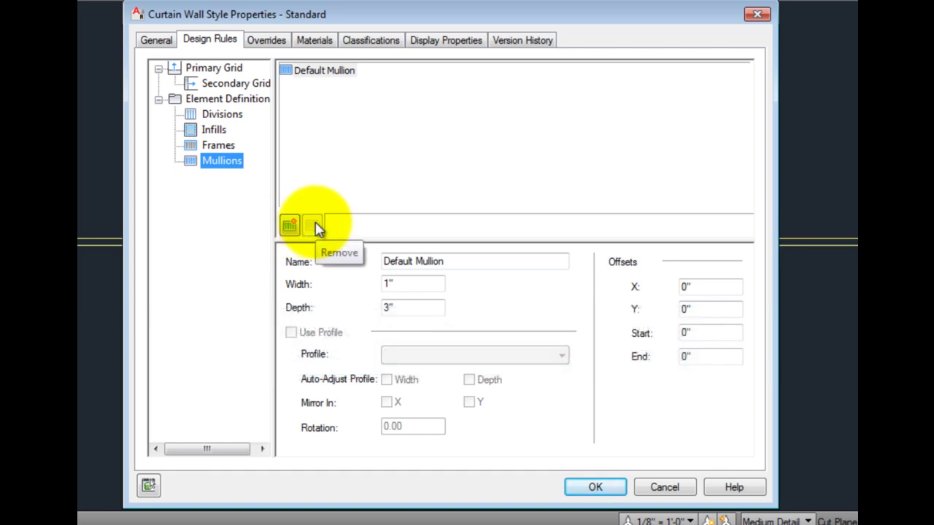
click(212, 129)
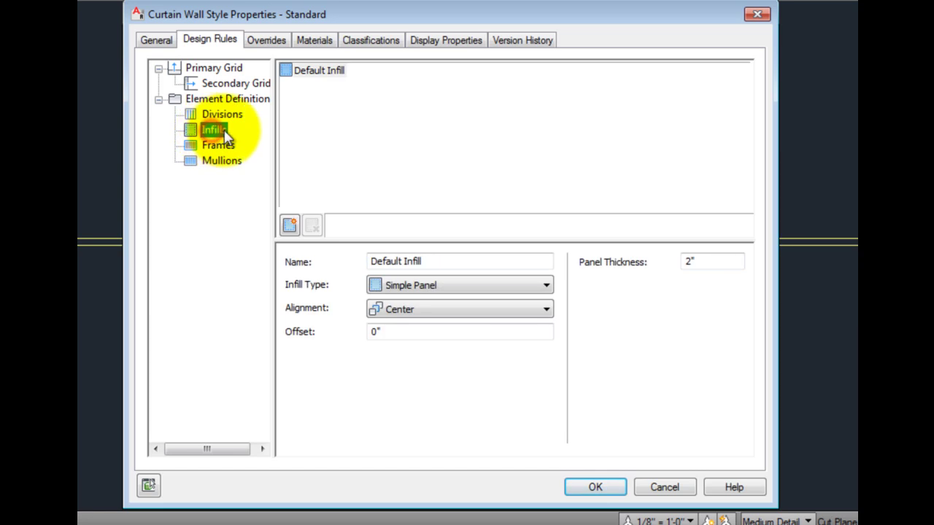
- Change the Default Infill type from Simple Panel to Style
click(547, 288)
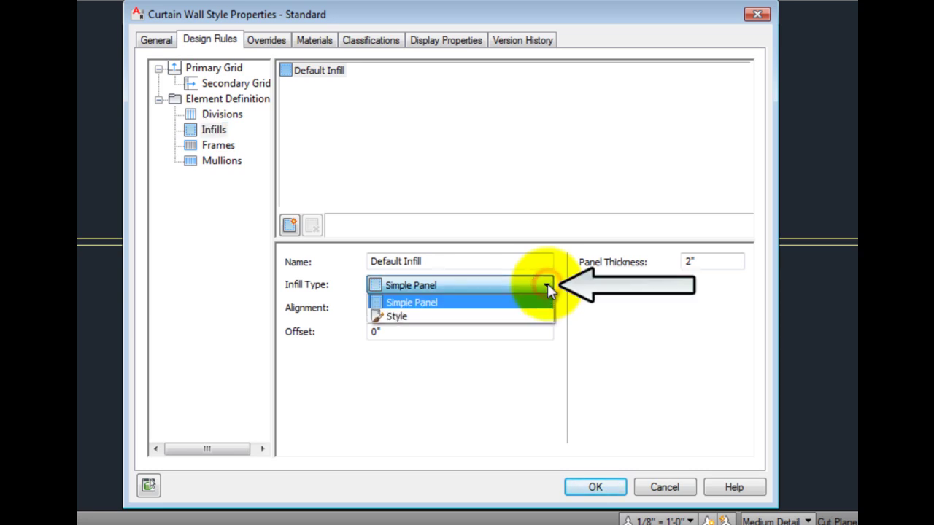
click(417, 317)
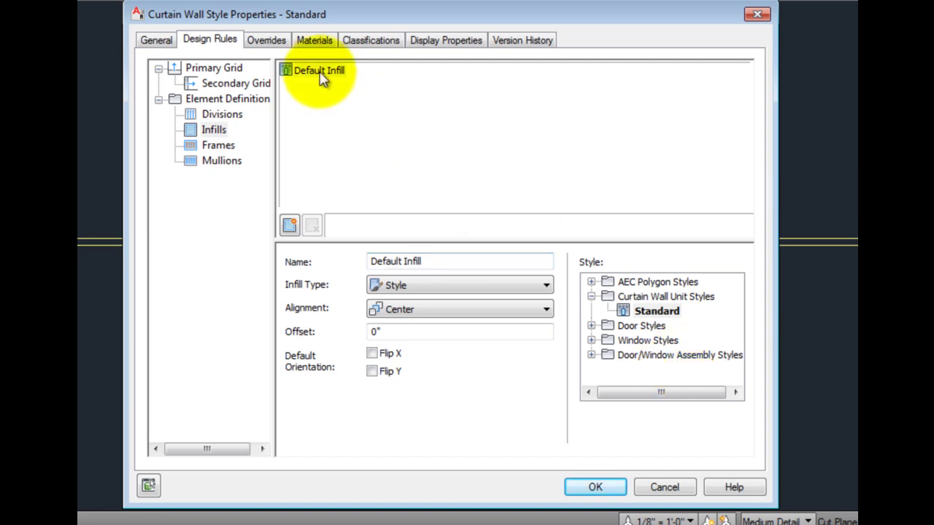
- View the Overrides tab, then the Materials tab showing Standard frame and mullion materials
click(265, 42)
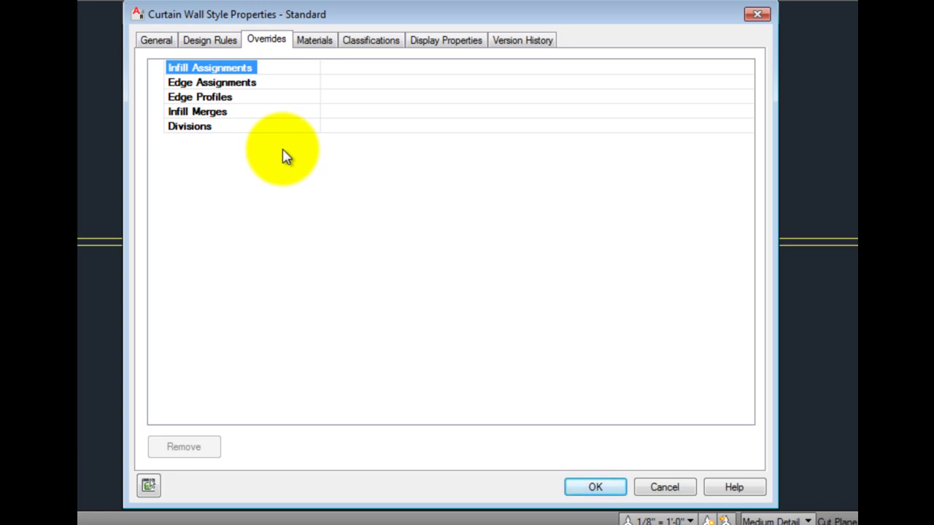
click(316, 44)
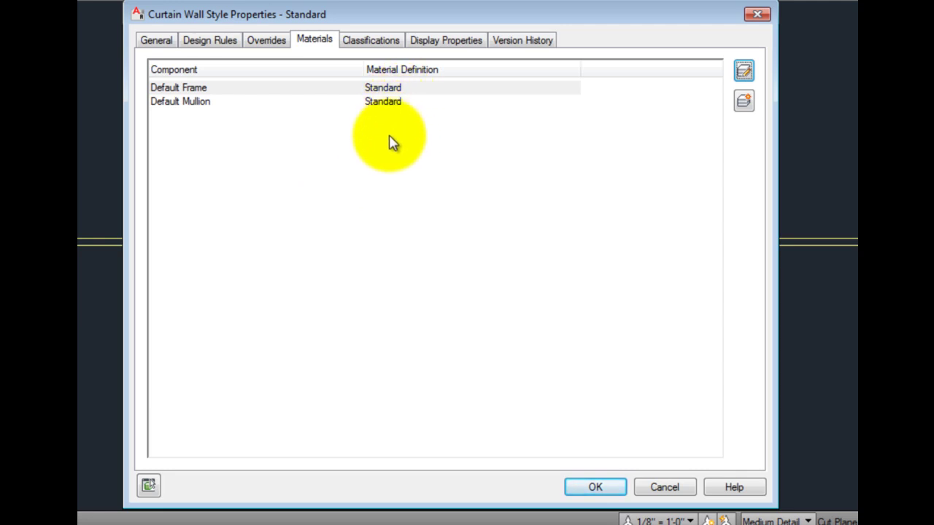
- View the Classifications tab, which lists no classification definitions
click(380, 42)
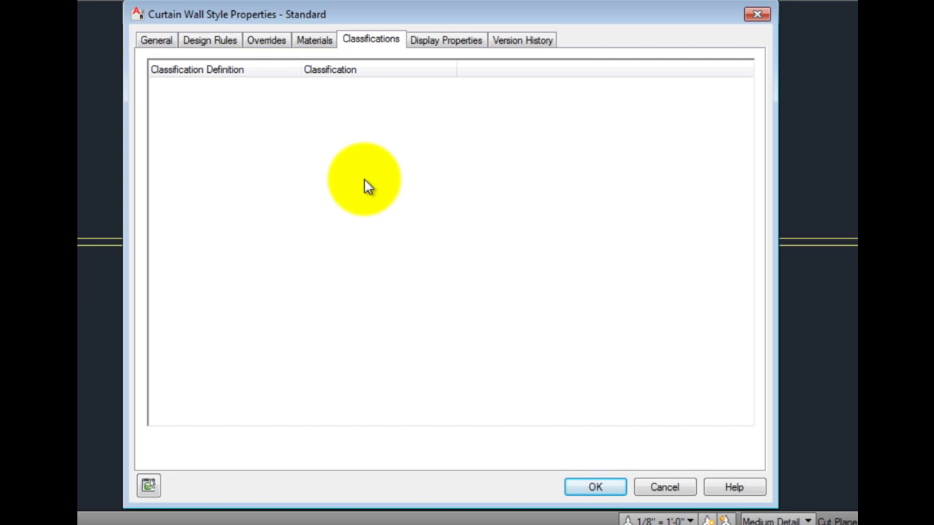
- Open the Plan representation's display properties from the Display Properties tab
click(447, 44)
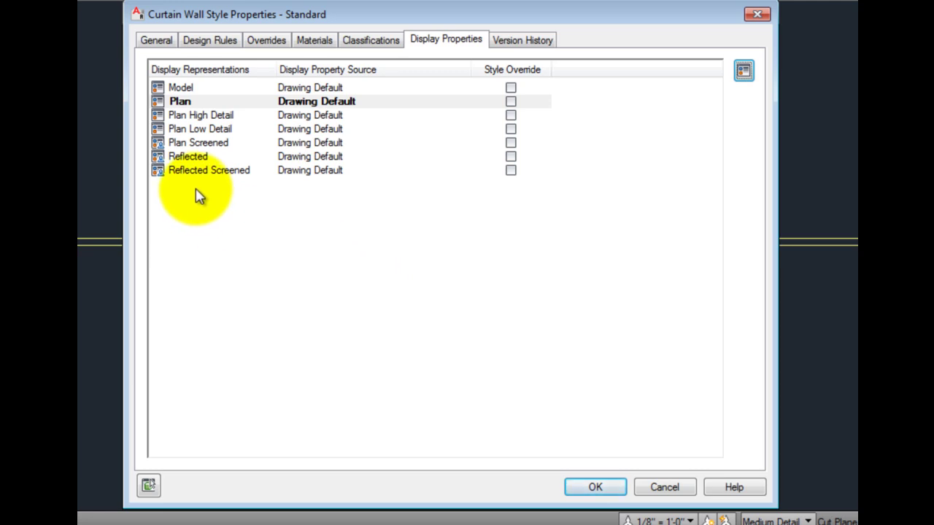
click(746, 71)
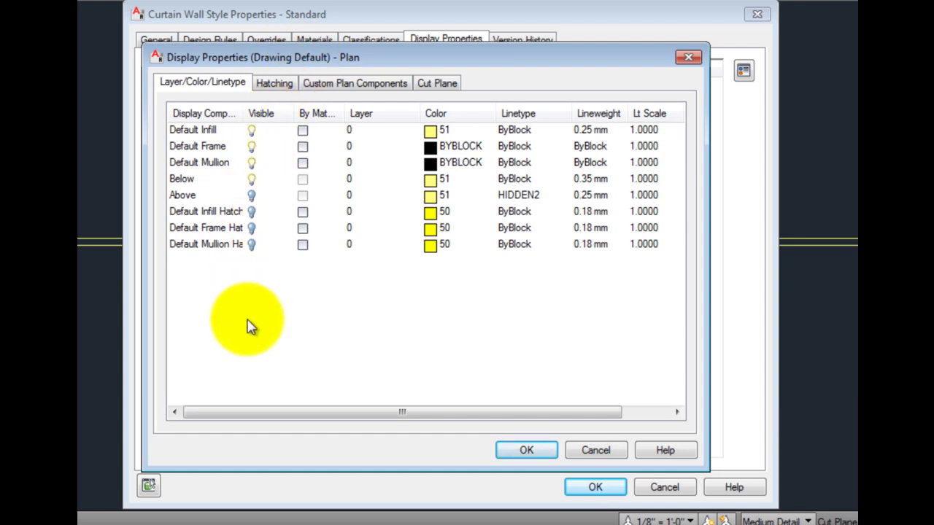
- Cancel the Plan display properties and view the Version History, last modified 2/8/2010
click(596, 450)
click(549, 42)
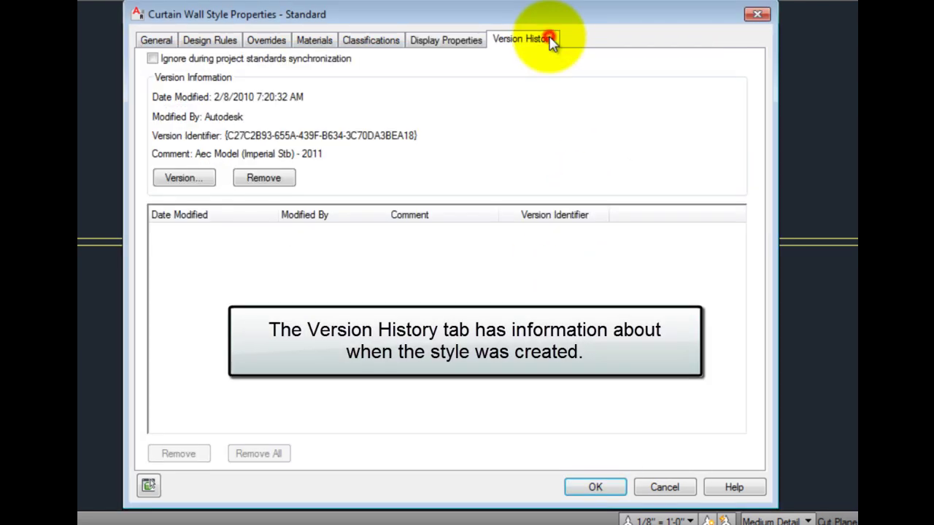